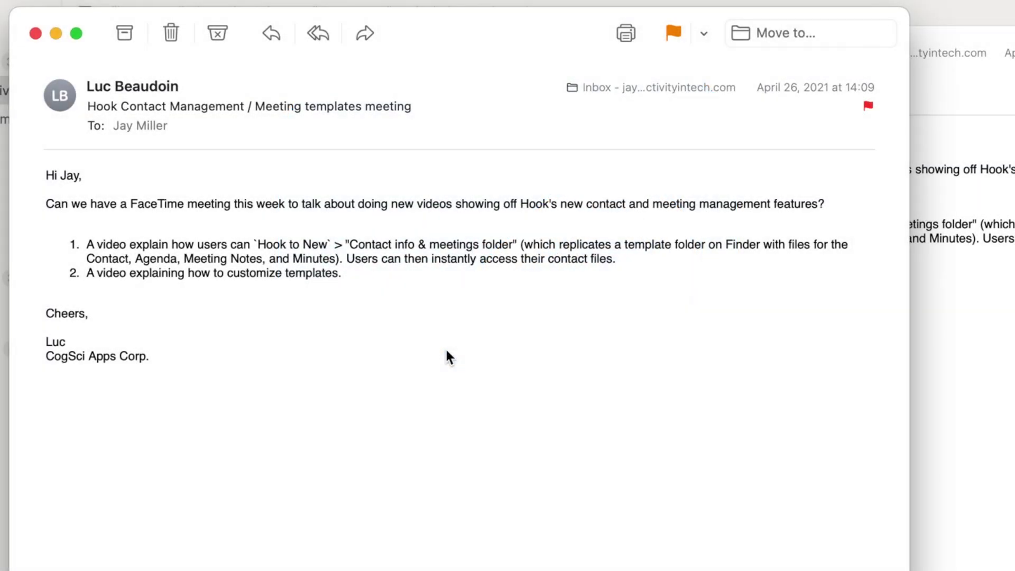
Step: Copy a Hook link to the Hook Contact Management / Meeting templates email
key(super+shift+space)
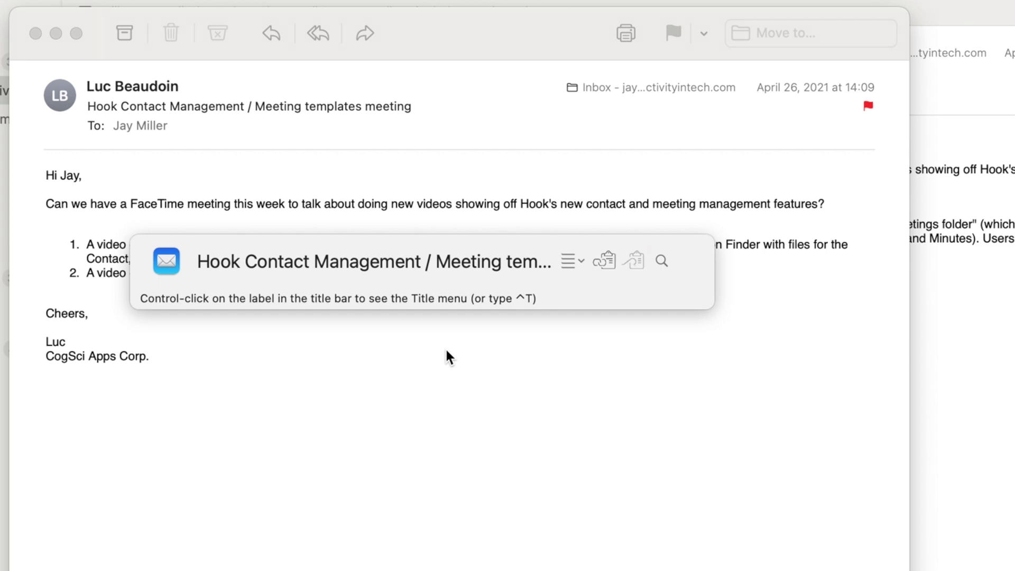
click(605, 261)
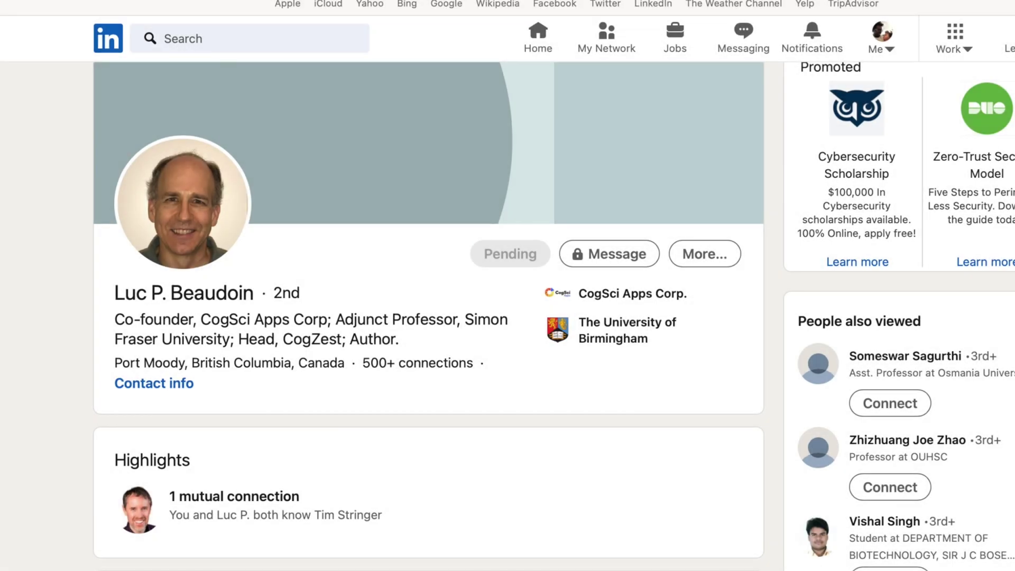
Step: Hook the LinkedIn contact page to a new Finder 'Contact info & meetings' folder with agenda, contact info and notes files
key(super+shift+space)
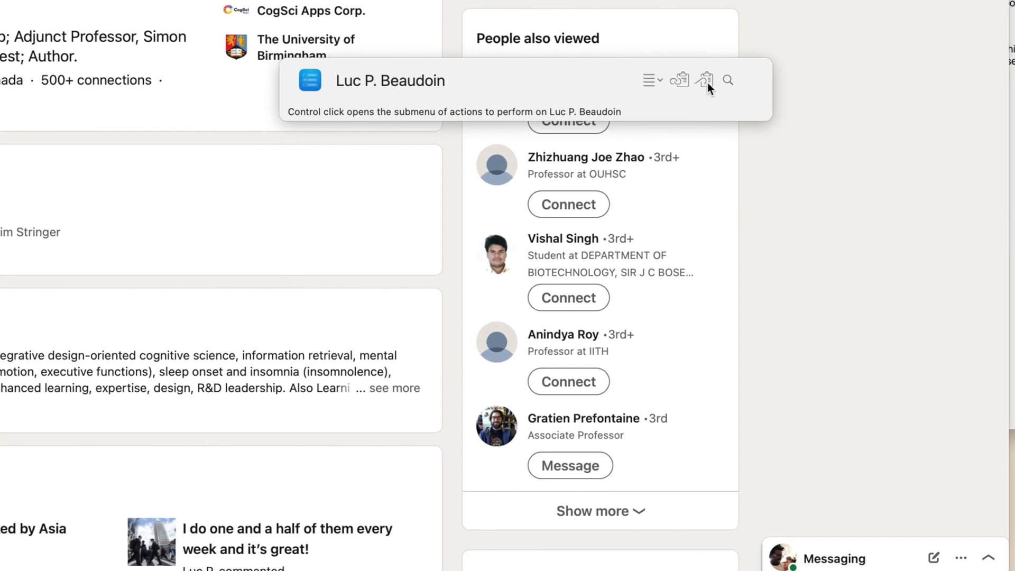
click(651, 79)
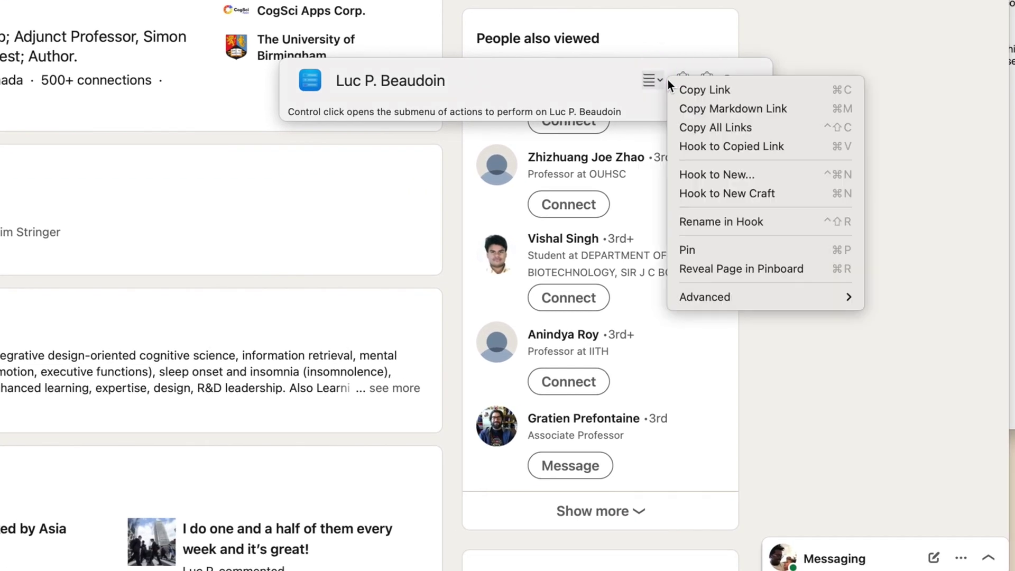
click(695, 176)
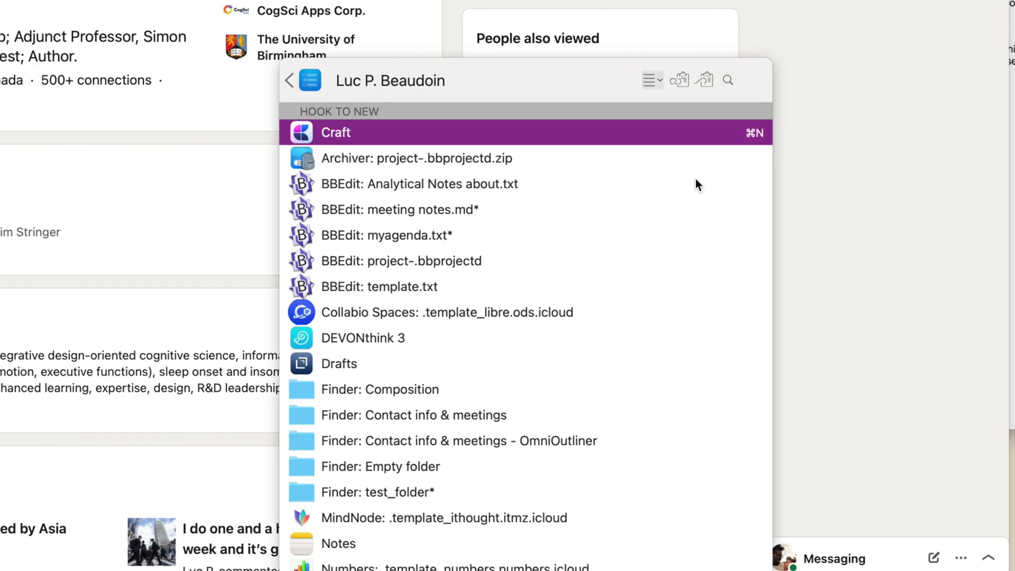
click(480, 420)
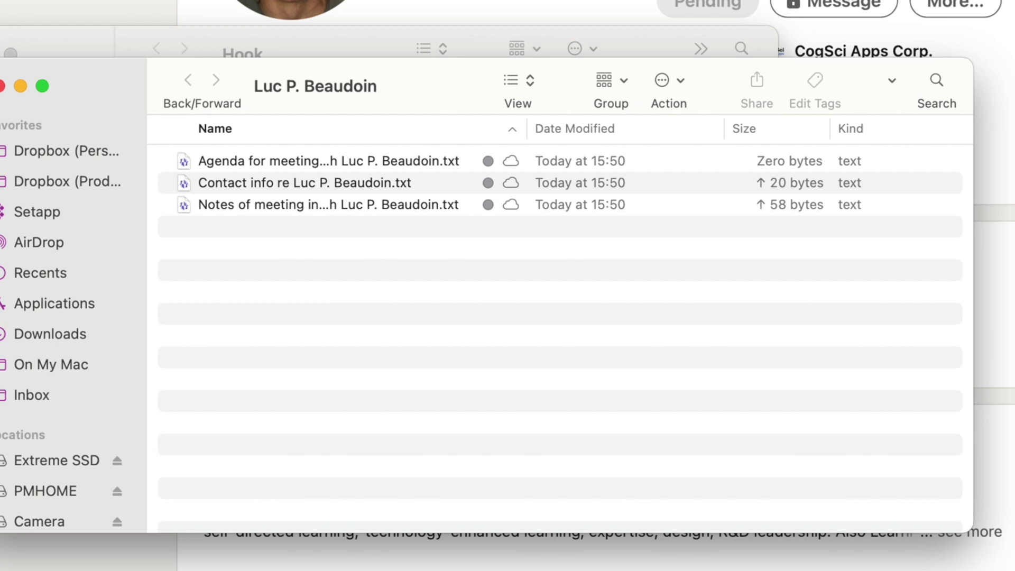
Step: Open the meeting email hooked to the LinkedIn bookmark, then list the items hooked to the contact's folder
key(super+shift+space)
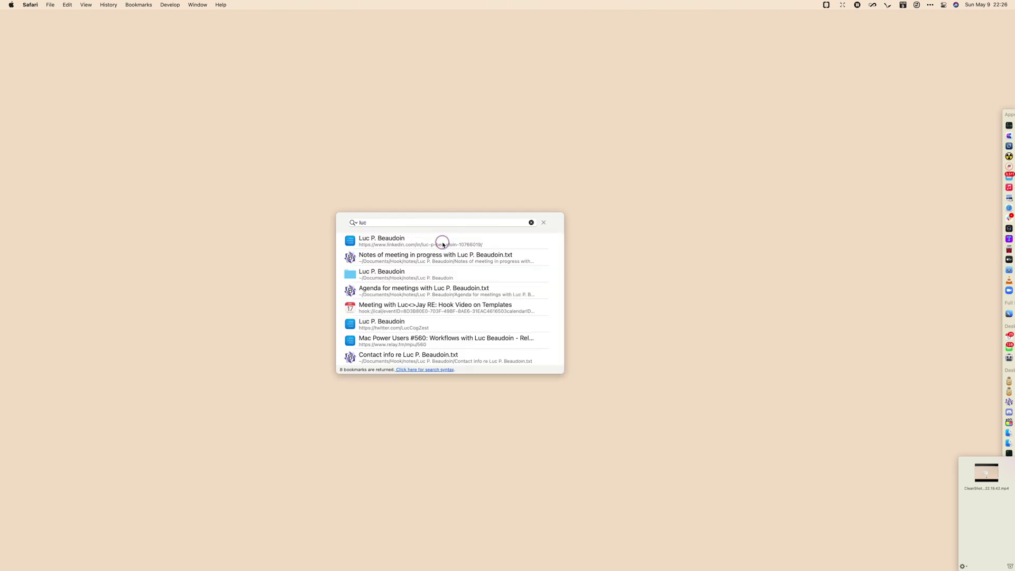
click(442, 242)
key(Right)
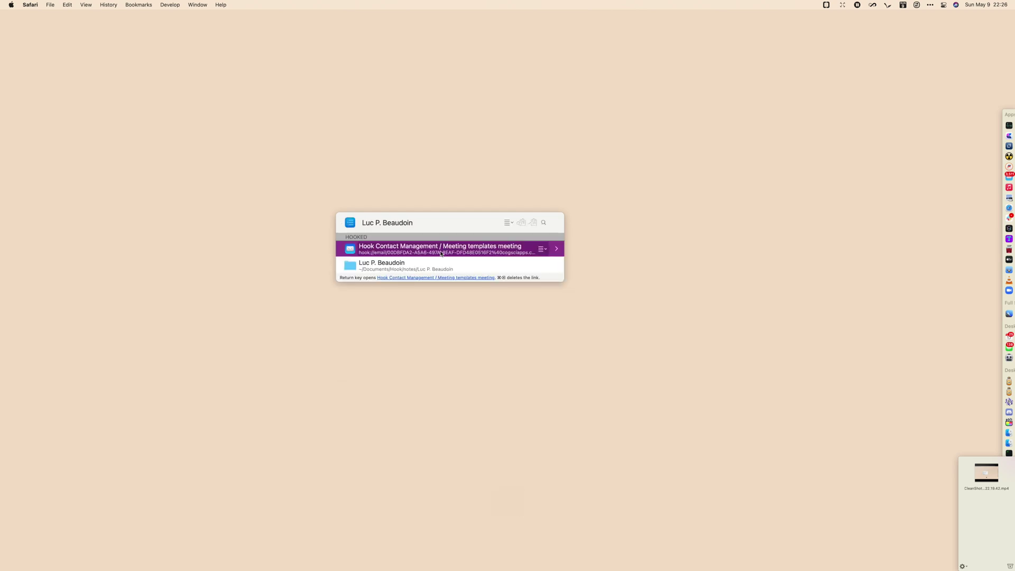
click(441, 249)
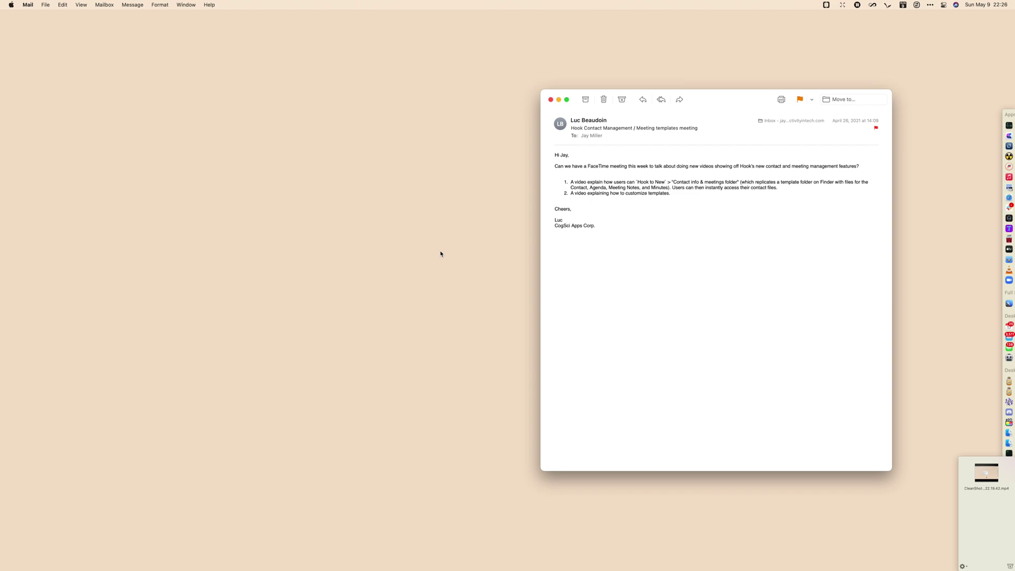
key(shift+super+space)
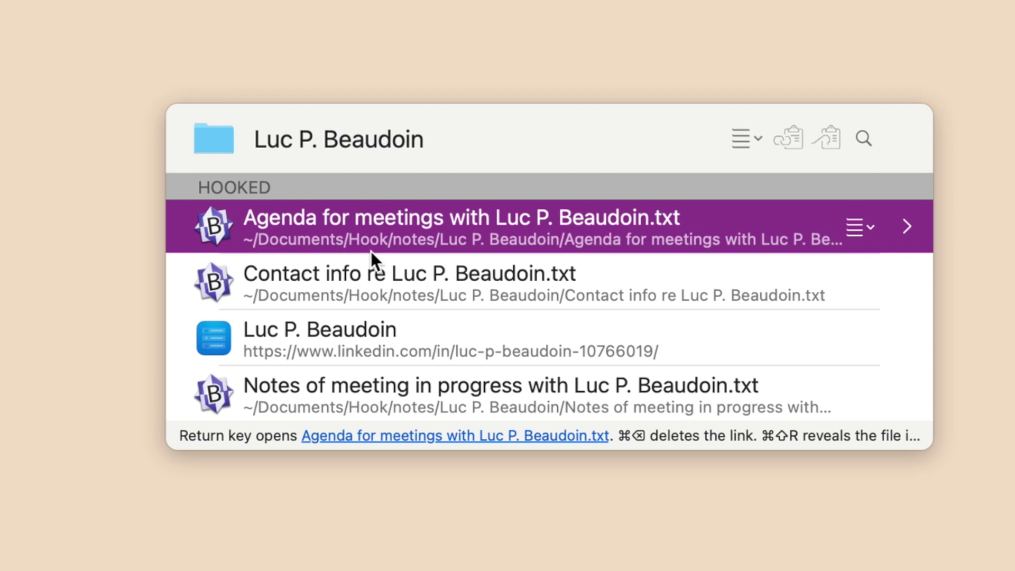
Step: Reveal the contact's folder with its agenda, contact info and meeting-notes files
key(Escape)
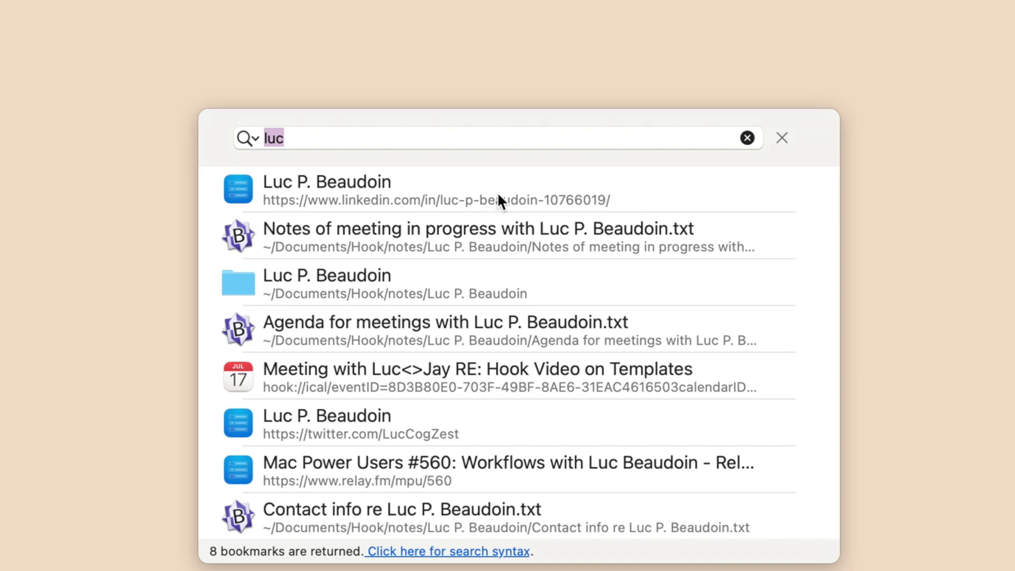
Step: Open the meeting email hooked to the LinkedIn bookmark and select its two requested video topics
click(497, 193)
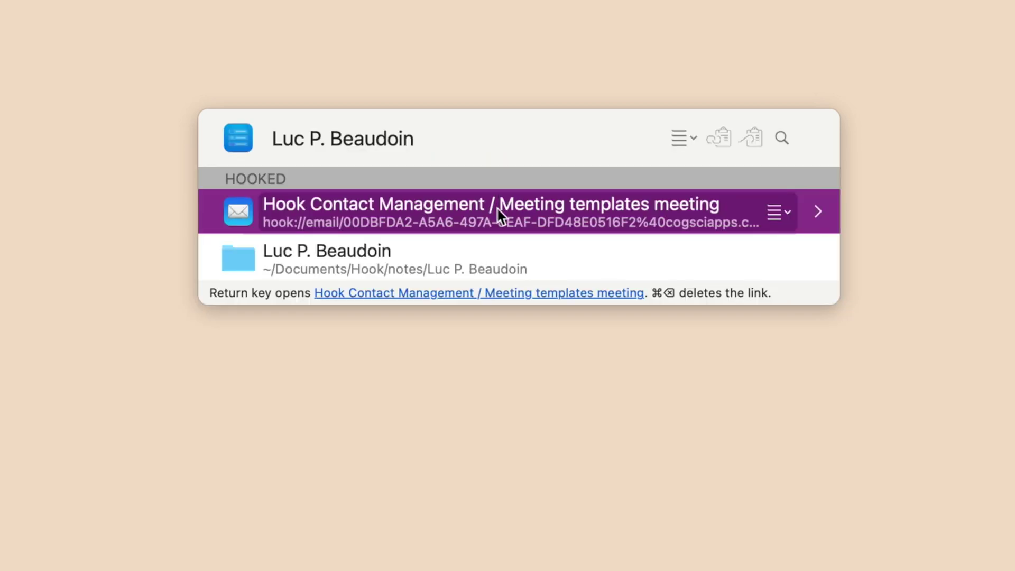
click(494, 225)
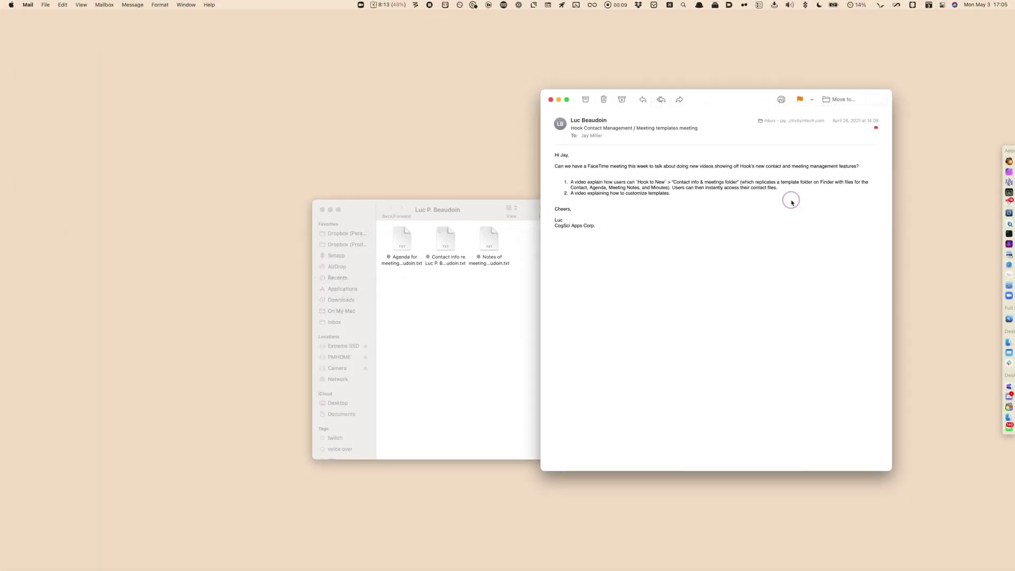
drag(790, 199, 554, 174)
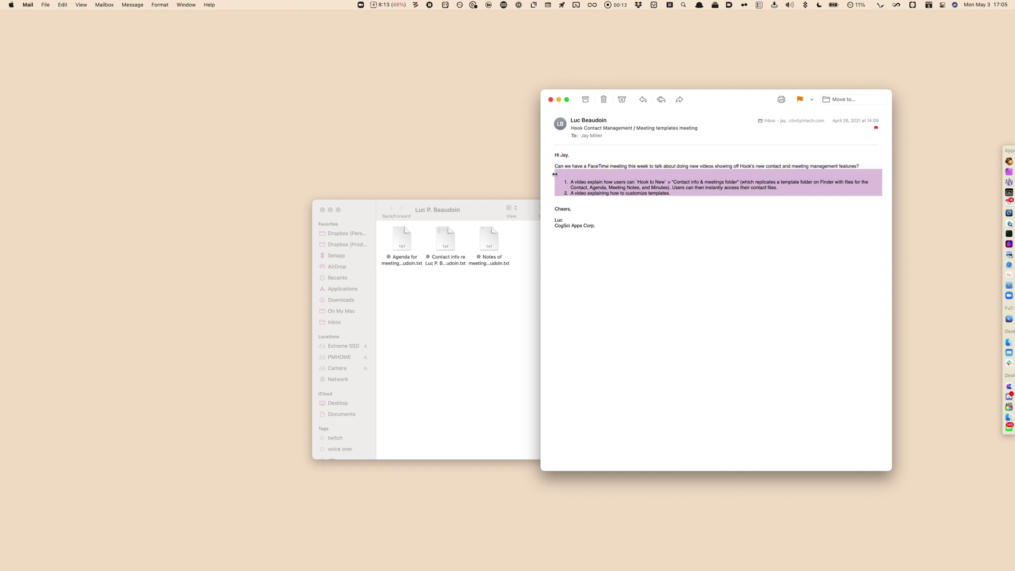
Step: Copy the two video topics into the contact's agenda file in BBEdit, then start a May 5 Calendar event
key(super+c)
click(511, 351)
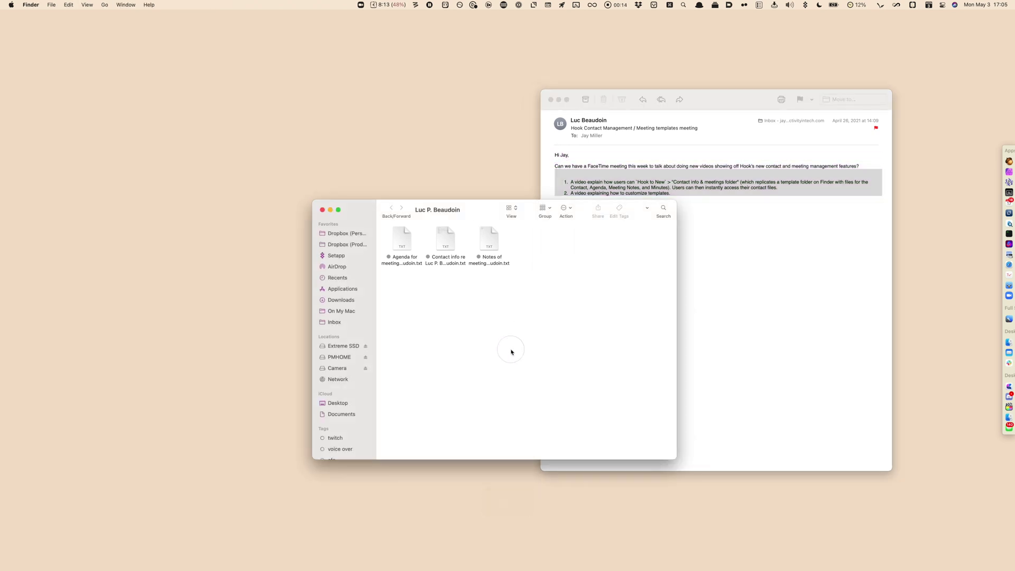
click(402, 242)
double_click(402, 242)
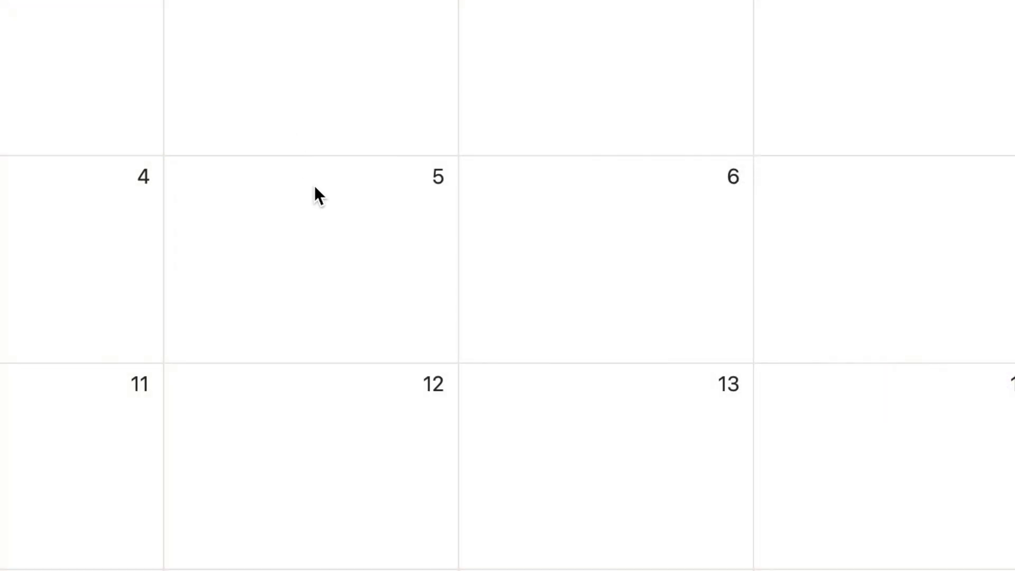
double_click(314, 186)
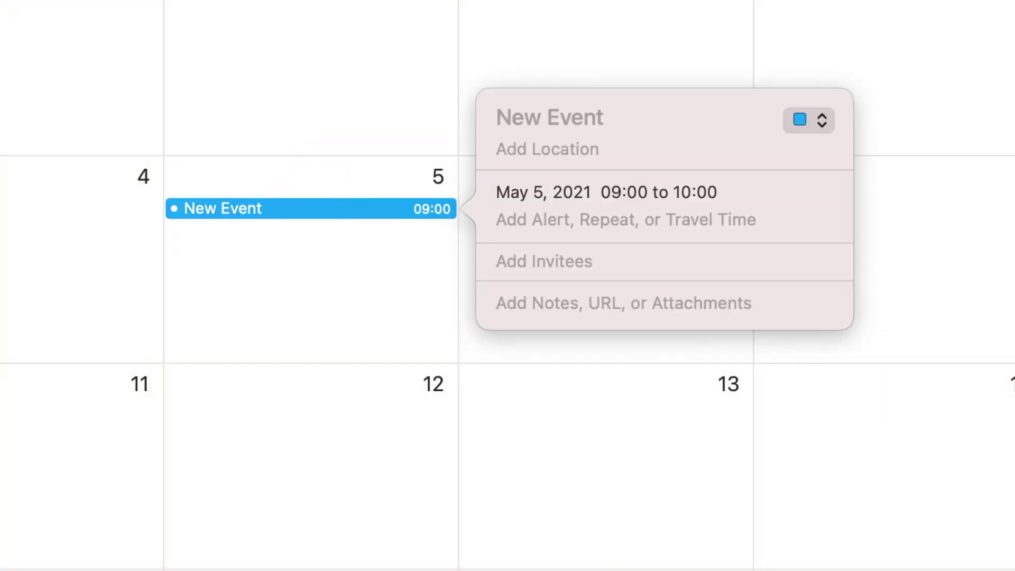
Step: Title the May 5 event as a meeting with the contact about the Hook Video on Templates, then summon Hook
text(Meeting with Luc<>Jay )
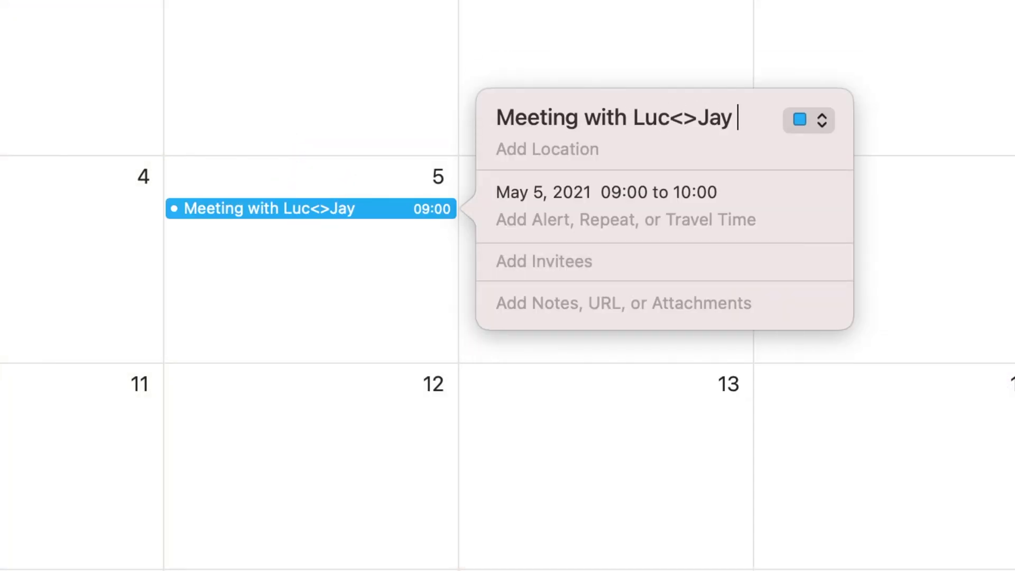
text(RE: Hook Video on Templates)
key(Return)
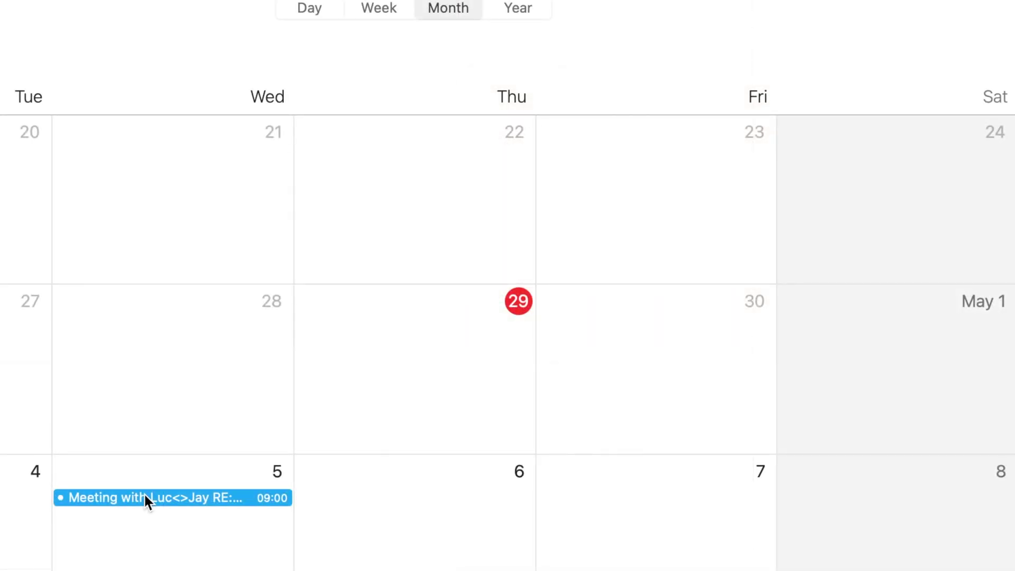
key(super+shift+space)
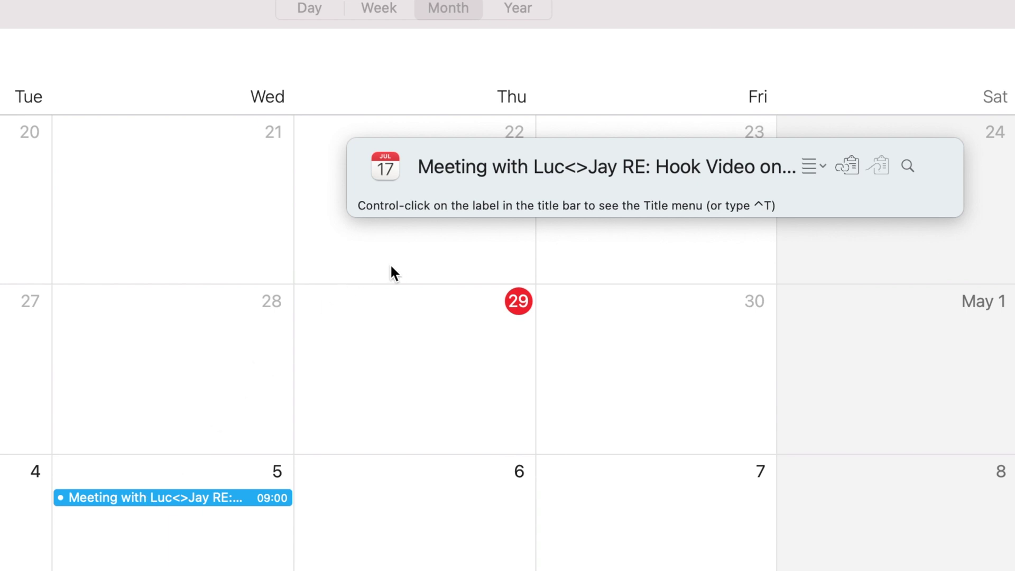
Step: Copy the calendar event's link and hook the contact's agenda file to it via Hook to Copied Link
key(super+c)
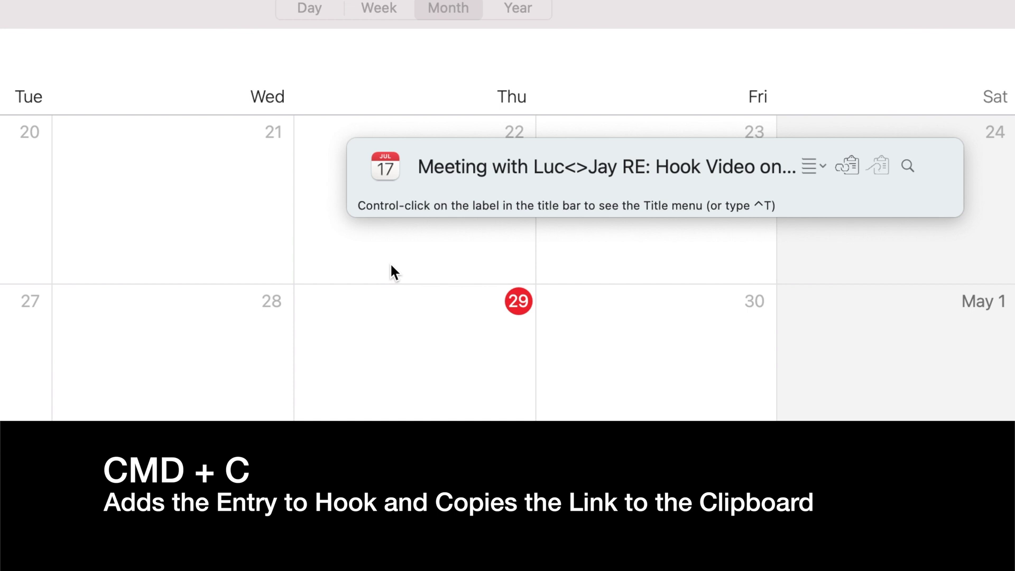
key(super+f)
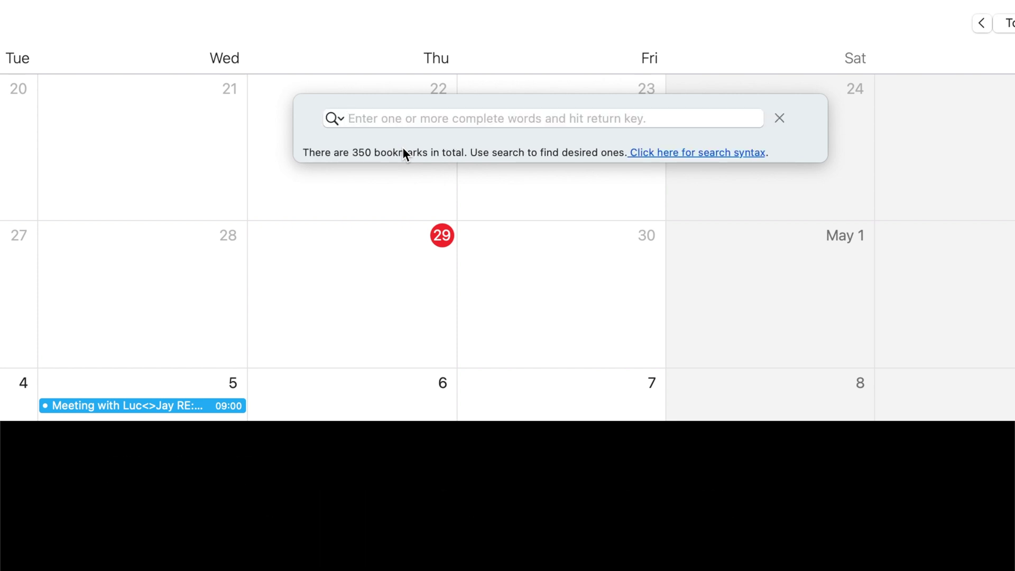
text(Agen)
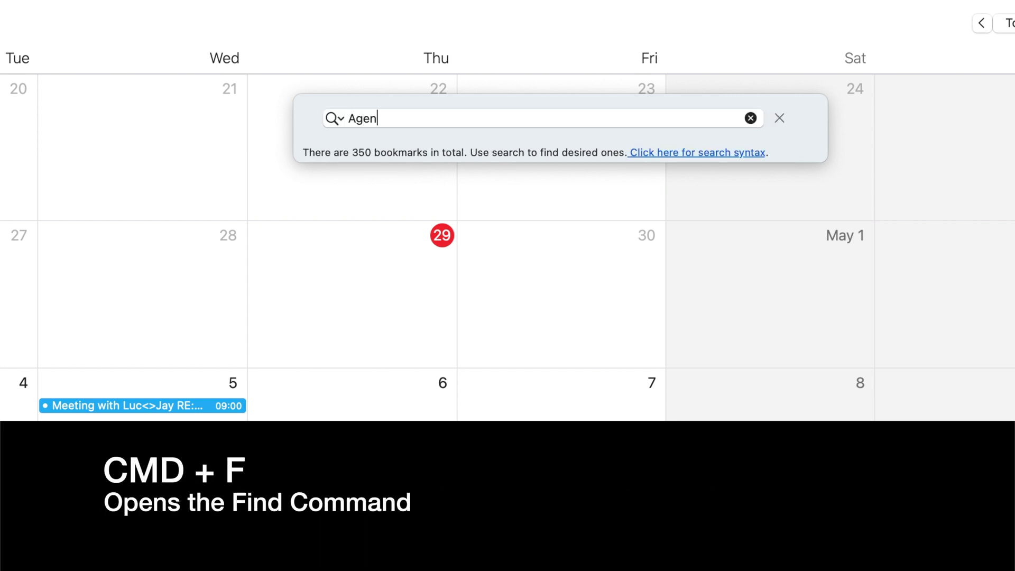
text(da Luc)
key(Return)
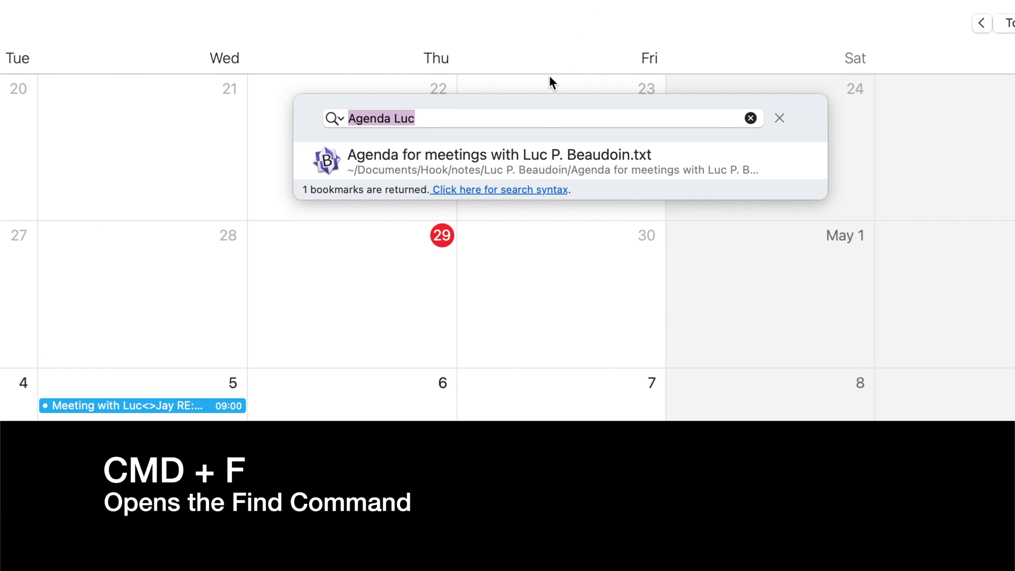
click(510, 147)
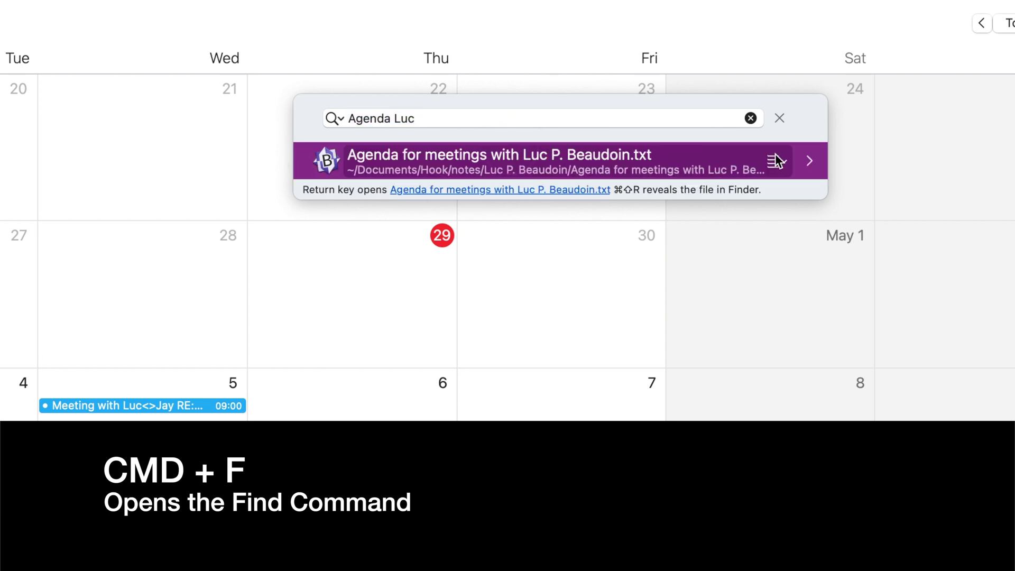
click(777, 160)
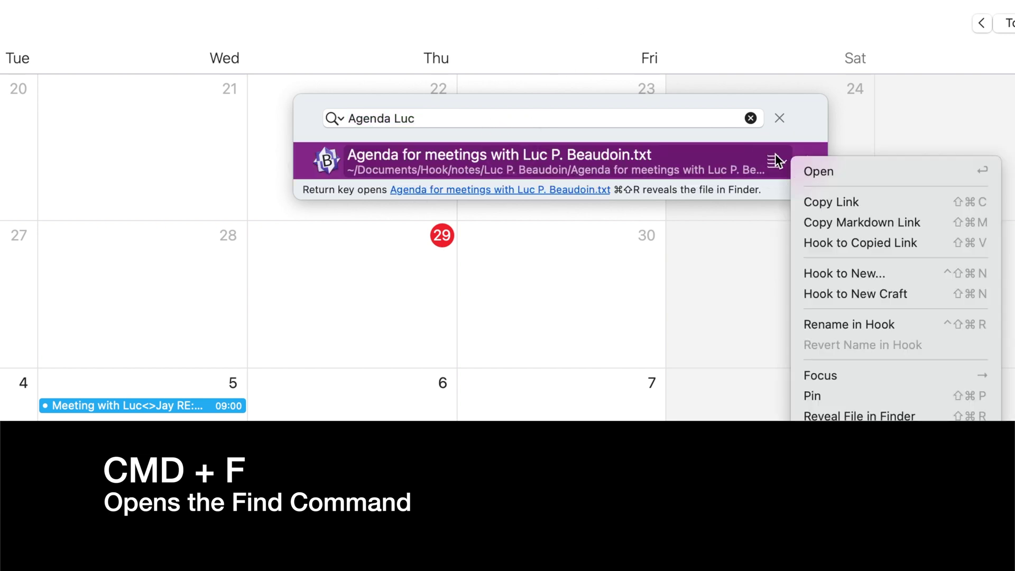
click(856, 242)
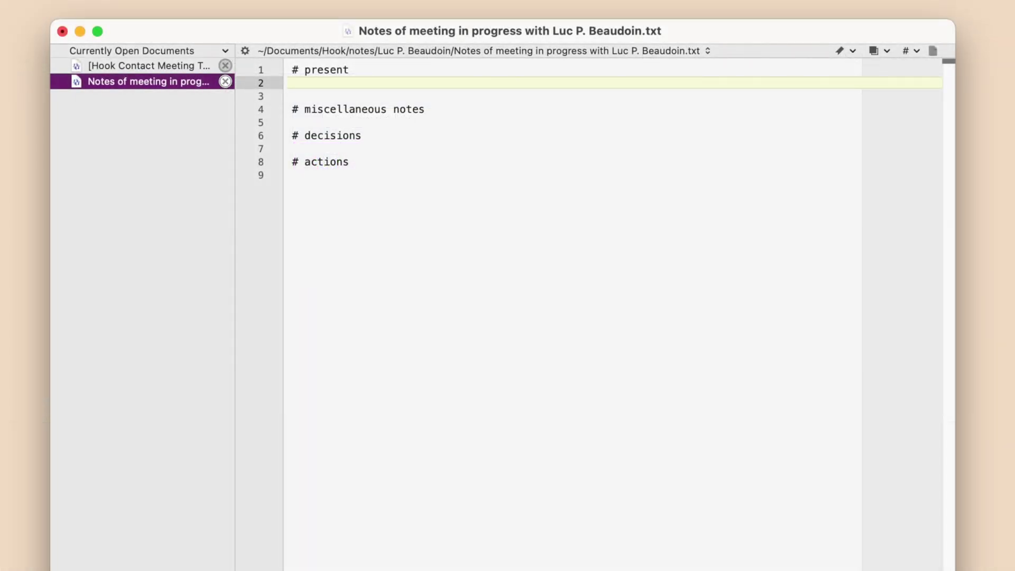
Step: Add a note about showing the contact an example under '# present', then save the template as myagenda.txt in Hook > templates > custom templates
text(Show Luc the example of my)
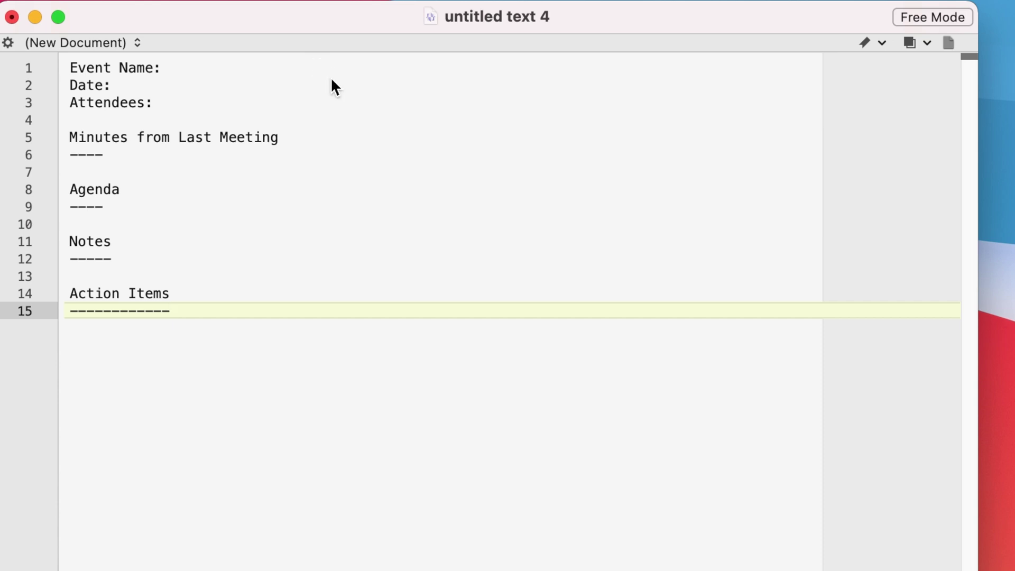
key(super+s)
text(myagendz)
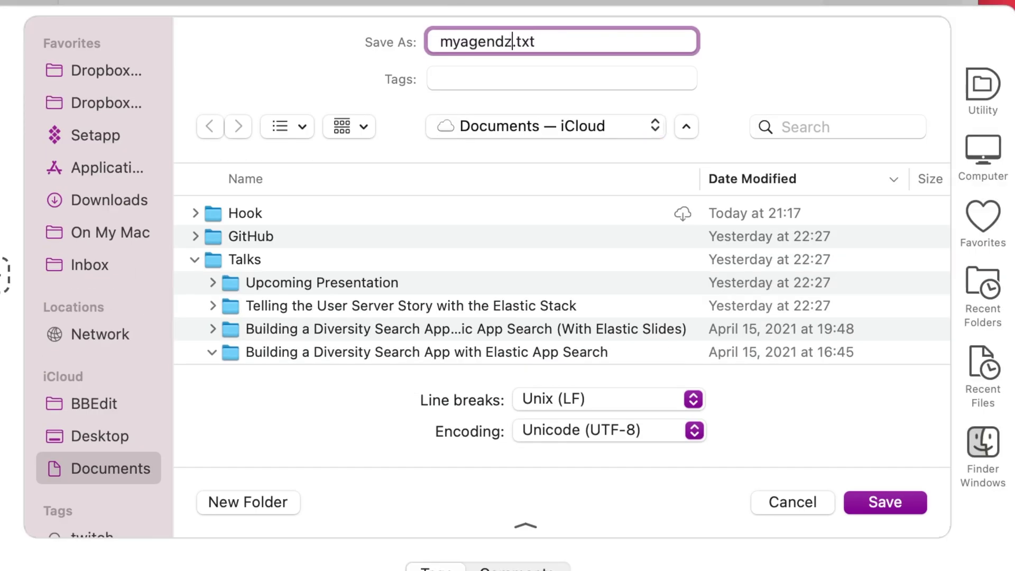
key(BackSpace)
text(a)
click(193, 210)
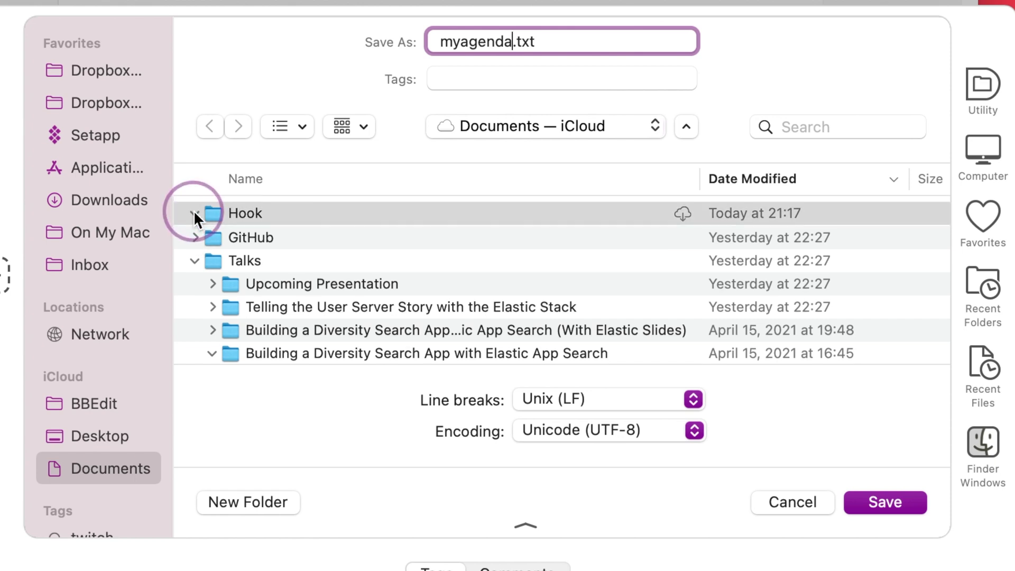
click(213, 259)
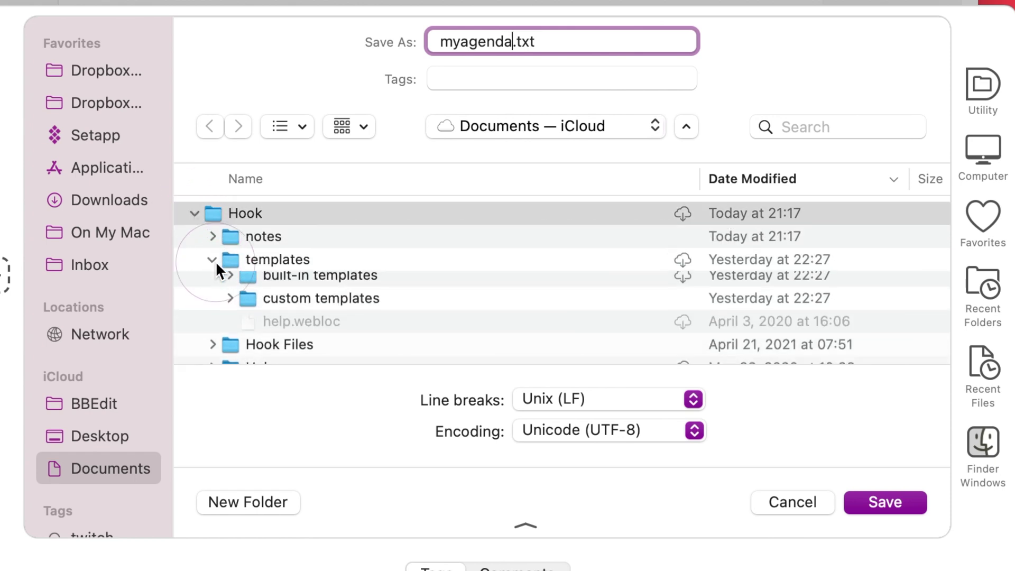
click(256, 302)
click(880, 493)
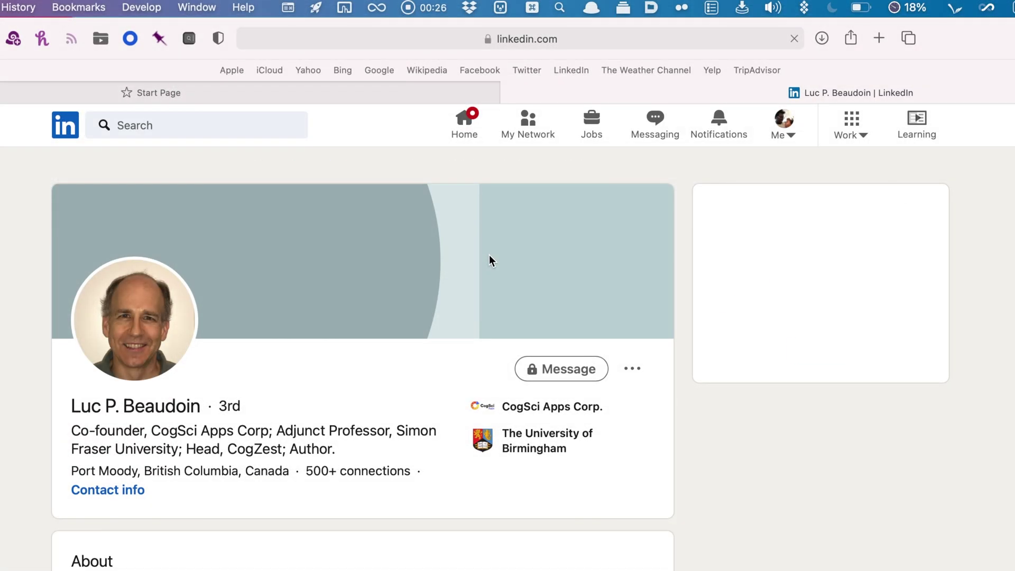
Step: Show Hook's actions for the LinkedIn profile hooked to the contact's notes folder
key(super+shift+space)
right_click(909, 154)
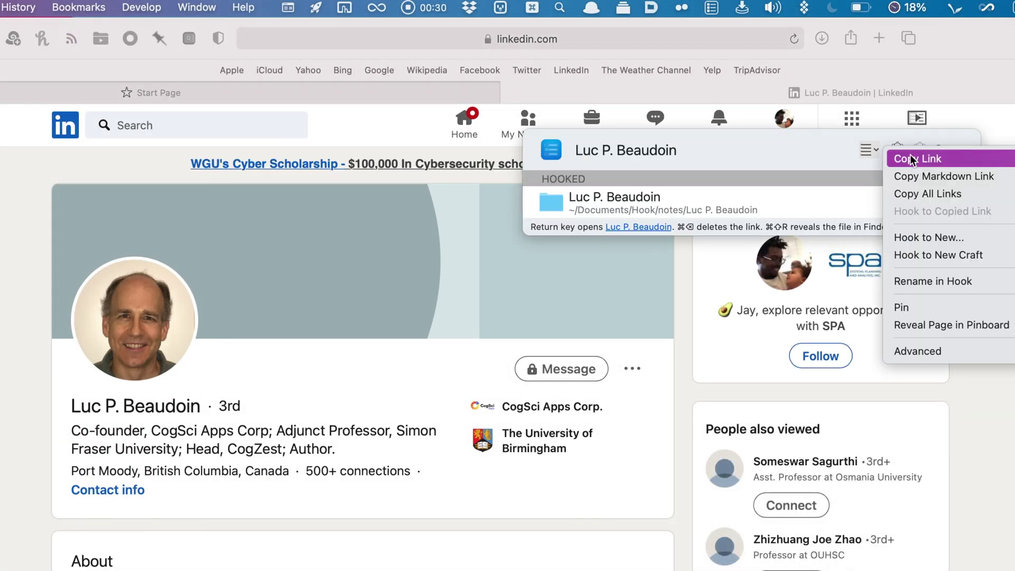